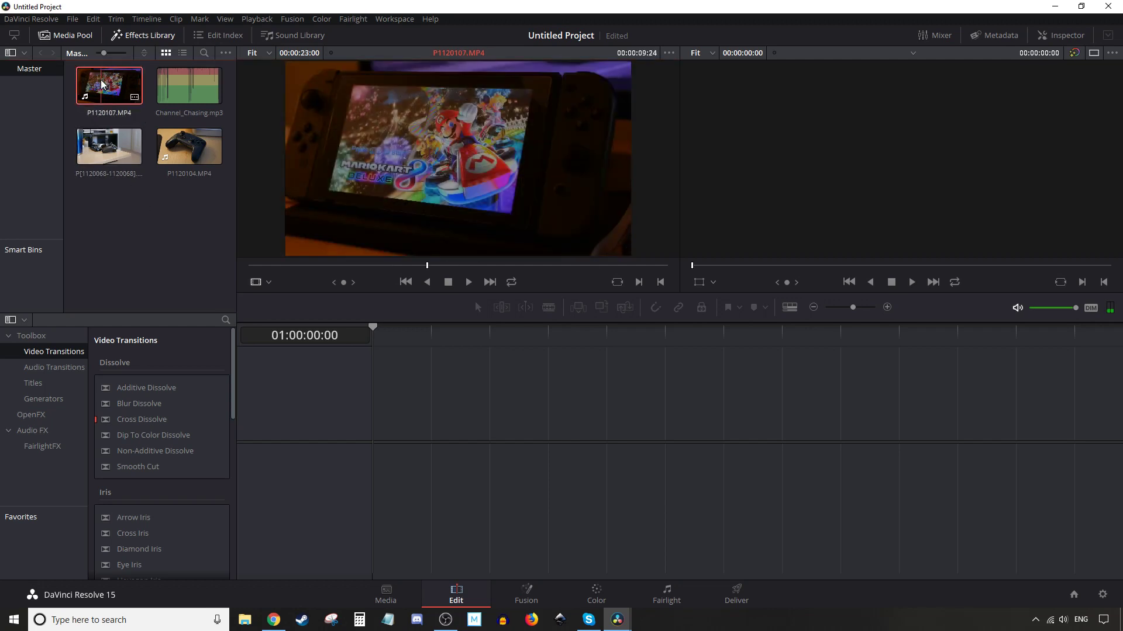
Place P1120107.MP4 and P1120104.MP4 back to back on a new timeline, with Channel_Chasing.mp3 on an audio track beneath them
drag(102, 85, 375, 433)
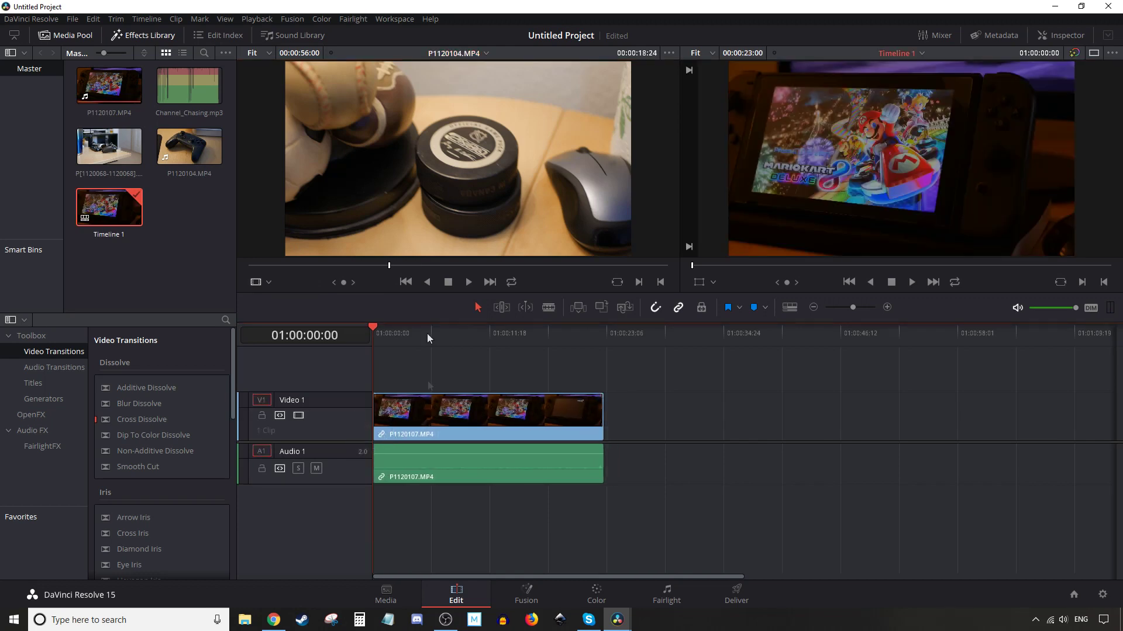
drag(173, 146, 613, 426)
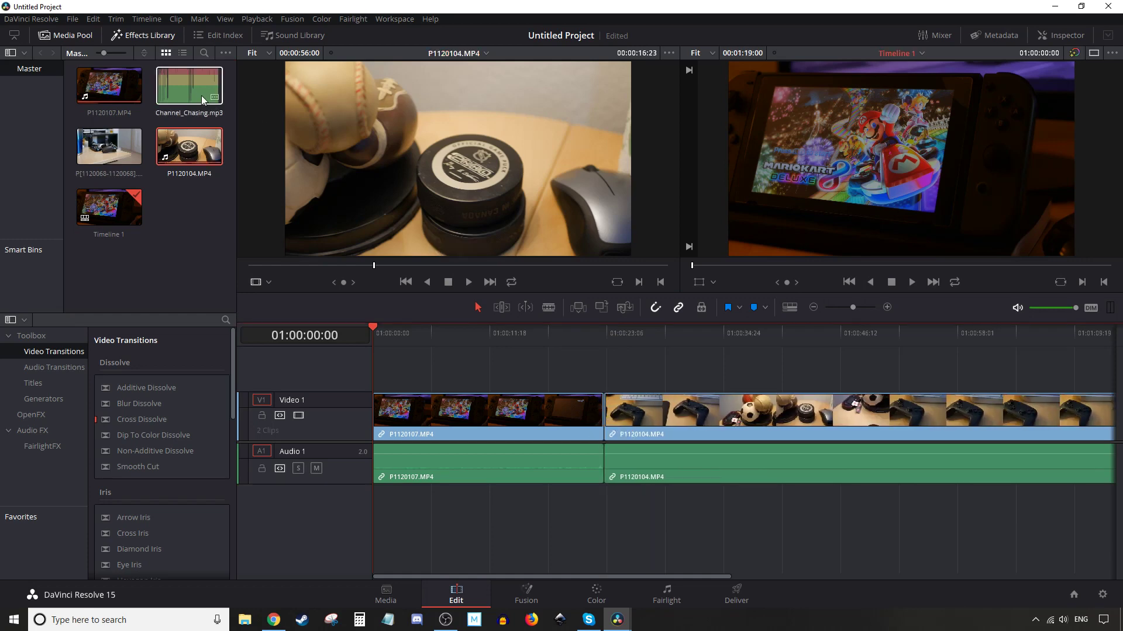
click(191, 84)
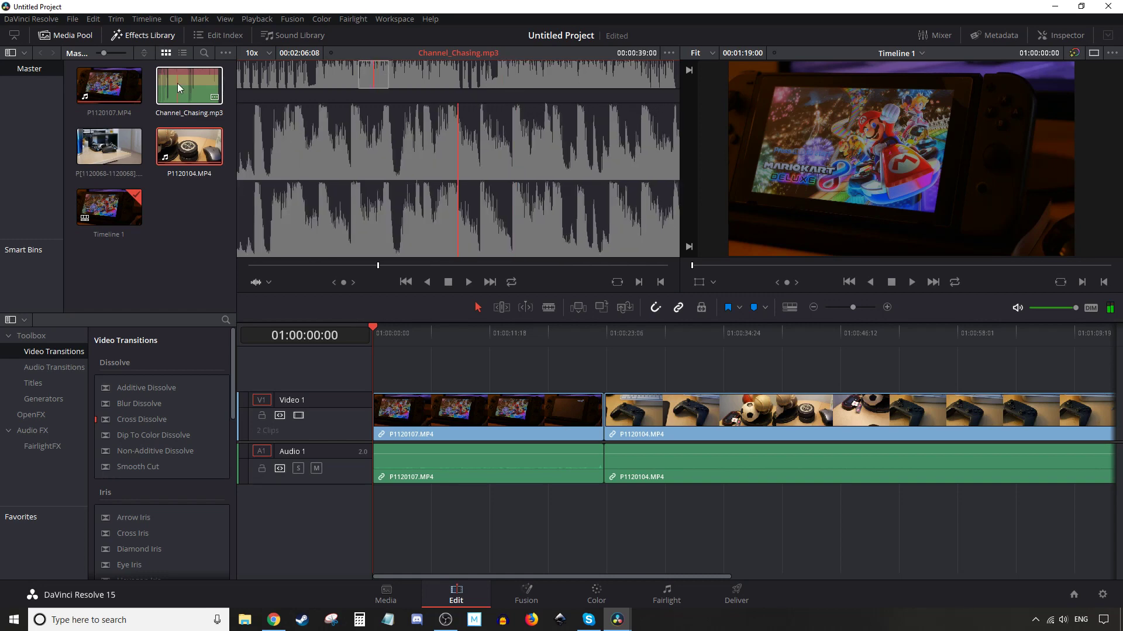
drag(177, 83, 379, 530)
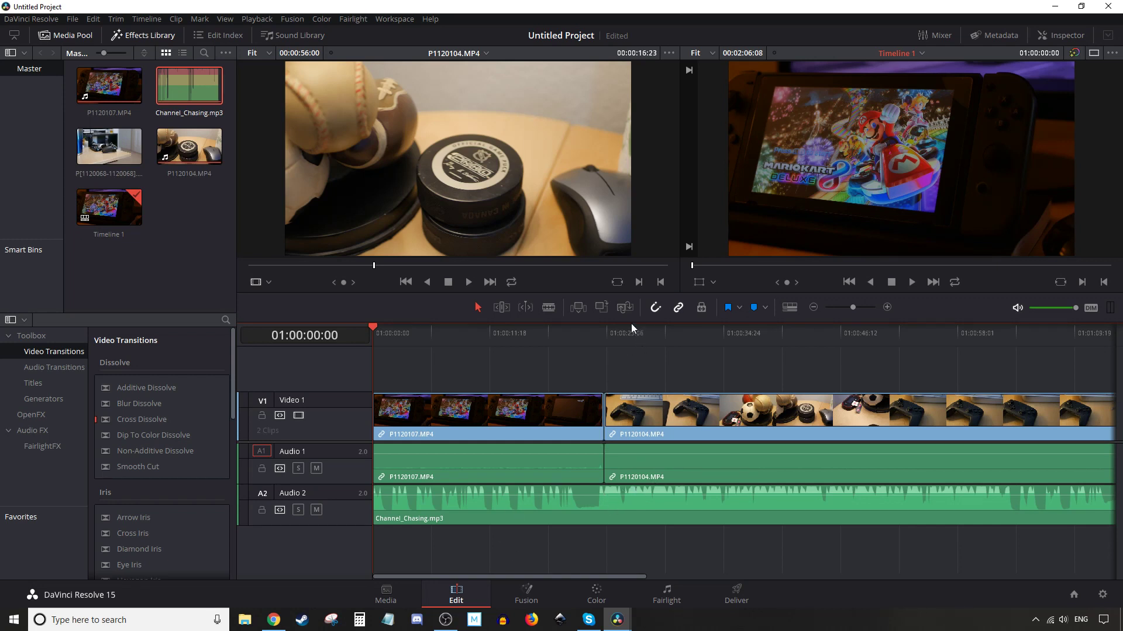
Enlarge the timeline area and increase the heights of the Audio 1 and Audio 2 tracks to show larger waveforms
drag(633, 321, 633, 235)
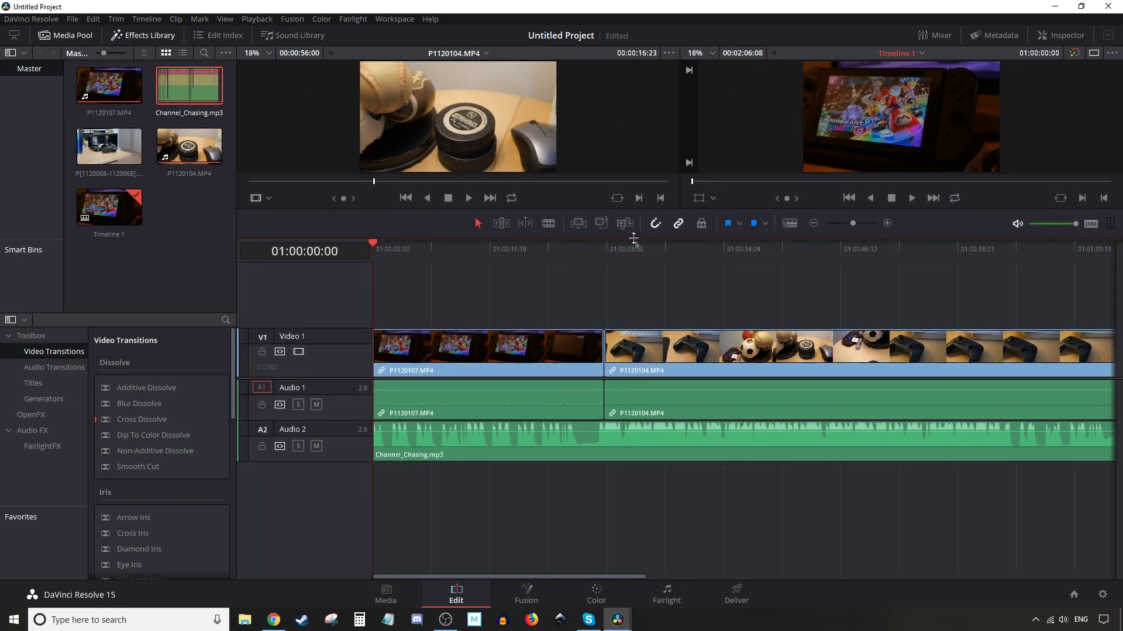
drag(334, 380, 343, 438)
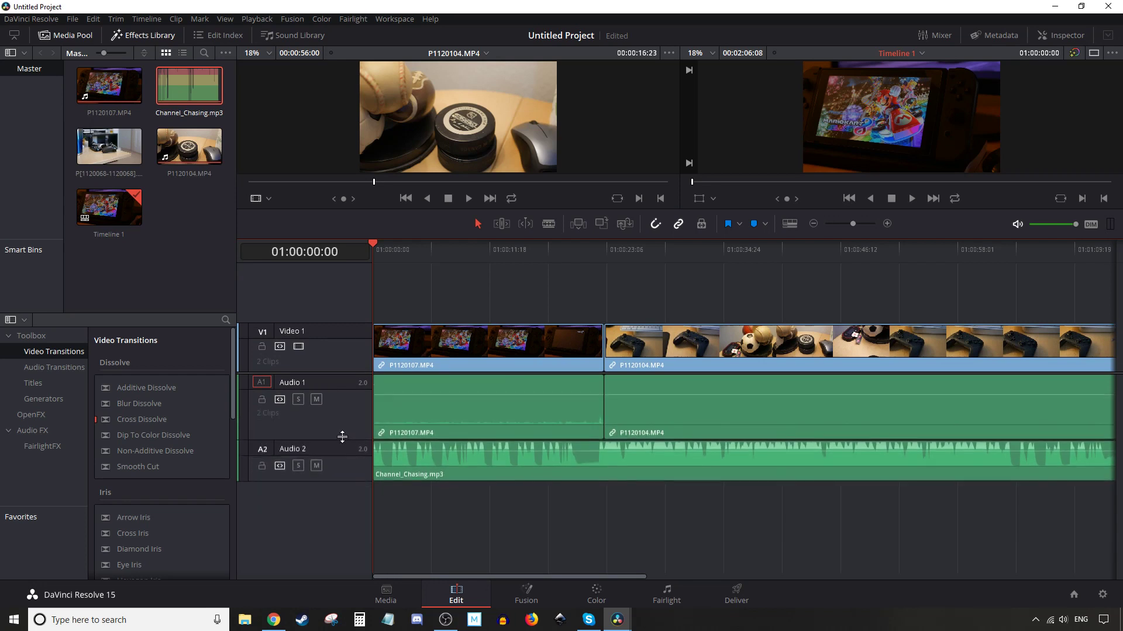
drag(338, 481, 337, 537)
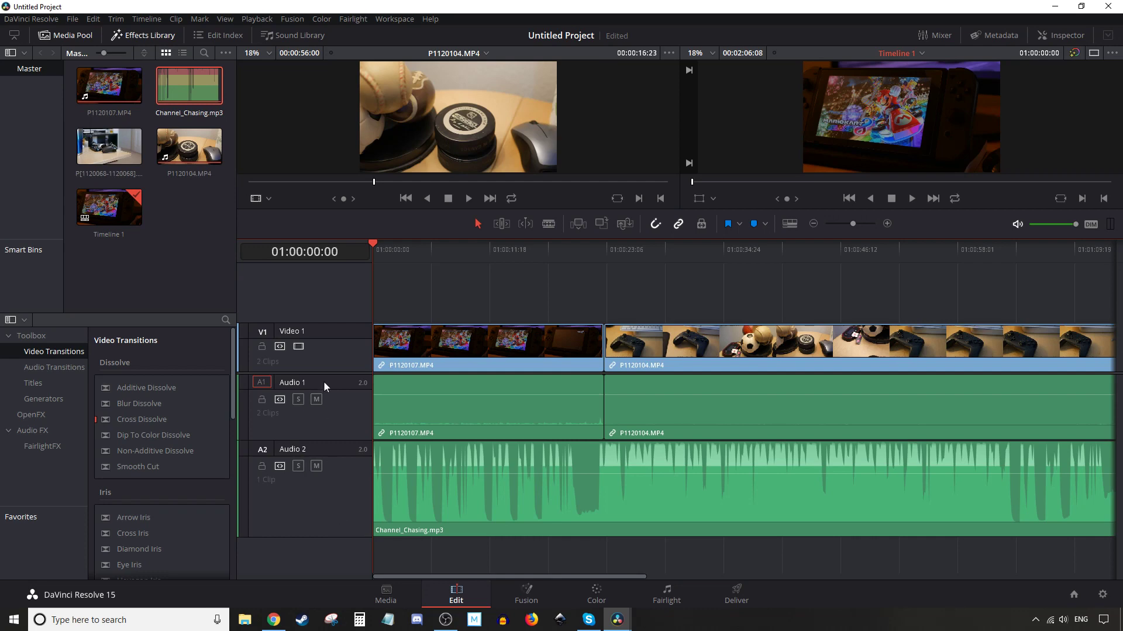
drag(329, 372, 328, 359)
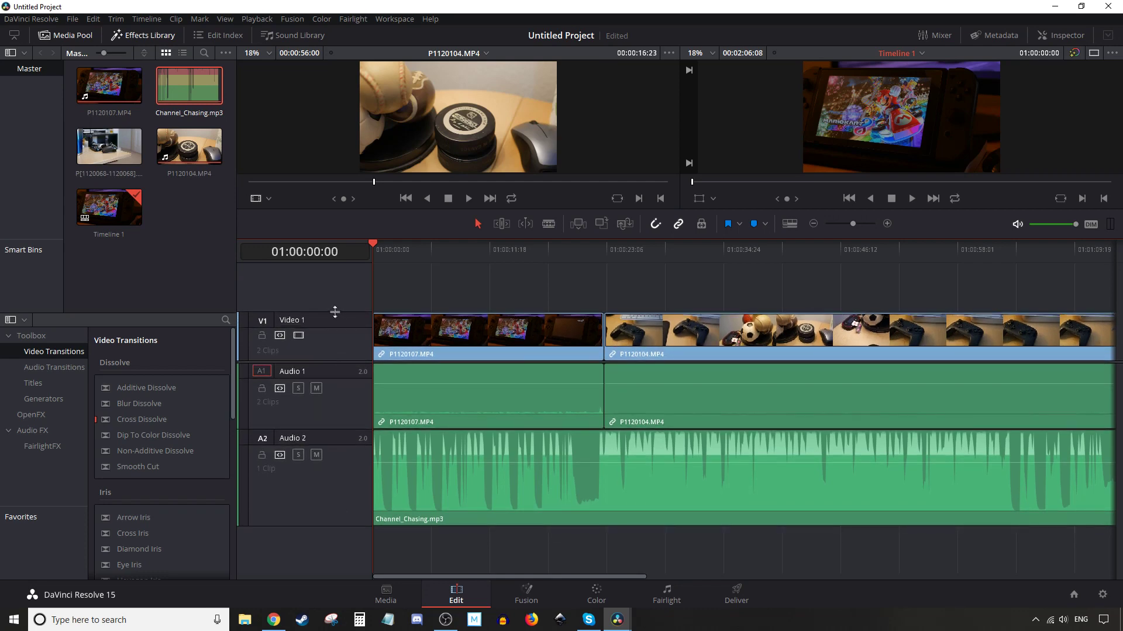
drag(334, 313, 332, 322)
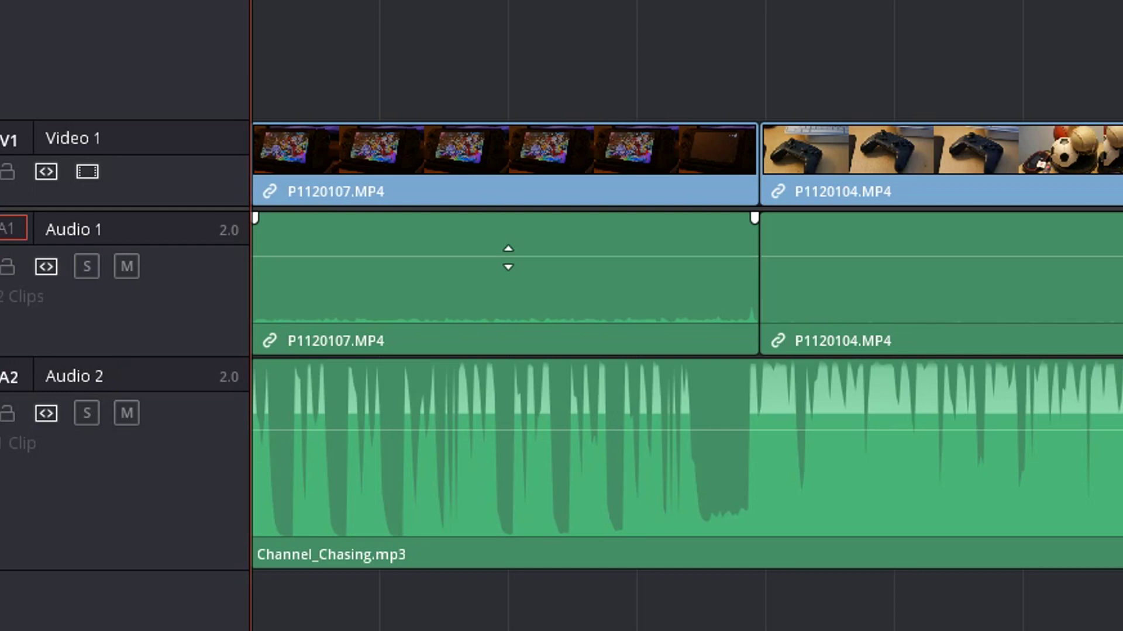
Add a fade-in and a fade-out to the P1120107.MP4 audio and bend the curve of both fades
mouse_move(508, 257)
mouse_down()
mouse_move(509, 199)
mouse_move(521, 339)
mouse_move(511, 233)
mouse_move(509, 256)
mouse_up()
drag(255, 217, 363, 218)
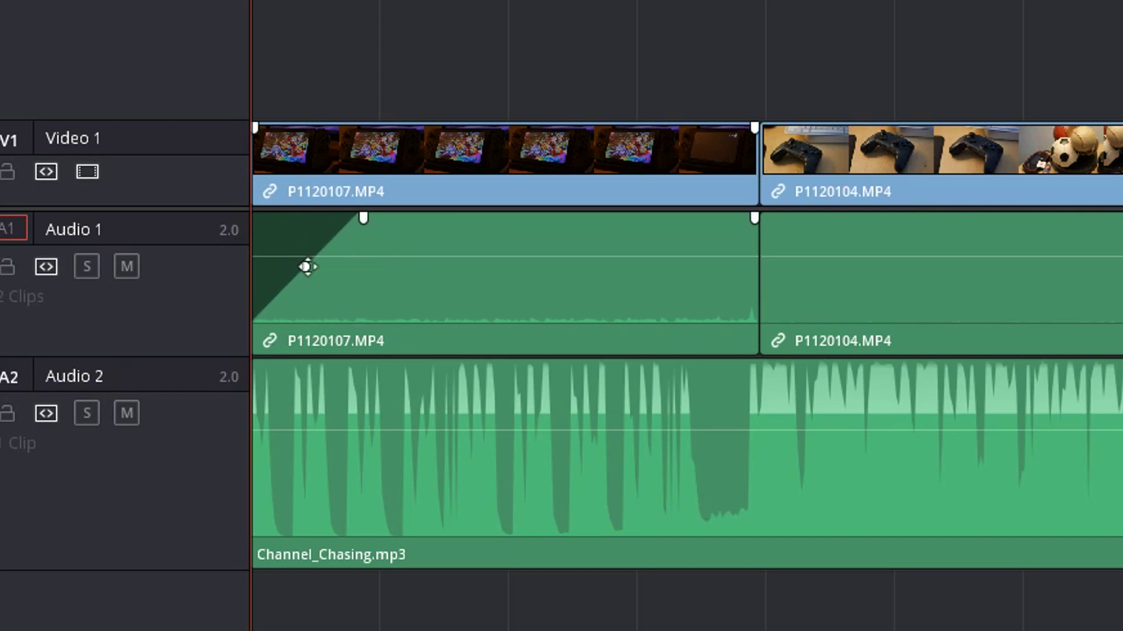
mouse_move(305, 267)
mouse_down()
mouse_move(331, 286)
mouse_move(313, 220)
mouse_move(346, 250)
mouse_move(328, 228)
mouse_move(308, 264)
mouse_move(289, 268)
mouse_move(305, 267)
mouse_move(298, 290)
mouse_move(321, 281)
mouse_move(289, 264)
mouse_move(308, 281)
mouse_move(297, 269)
mouse_up()
drag(754, 220, 673, 220)
mouse_move(719, 268)
mouse_down()
mouse_move(697, 279)
mouse_move(735, 250)
mouse_move(700, 294)
mouse_move(694, 278)
mouse_move(727, 222)
mouse_move(687, 251)
mouse_move(699, 239)
mouse_move(752, 295)
mouse_move(693, 265)
mouse_move(701, 238)
mouse_move(717, 253)
mouse_move(700, 256)
mouse_up()
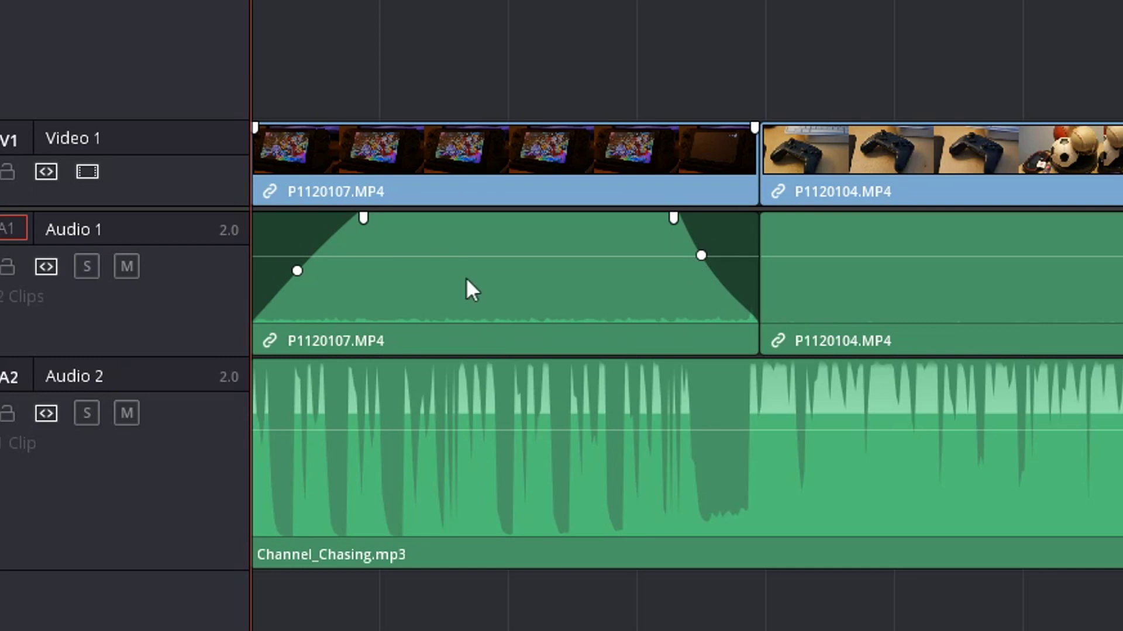
Raise the volume of the P1120107.MP4 audio and lower the volume of the Channel_Chasing.mp3 music clip
mouse_move(490, 258)
mouse_down()
mouse_move(523, 171)
mouse_move(519, 261)
mouse_move(536, 342)
mouse_move(562, 222)
mouse_move(560, 236)
mouse_up()
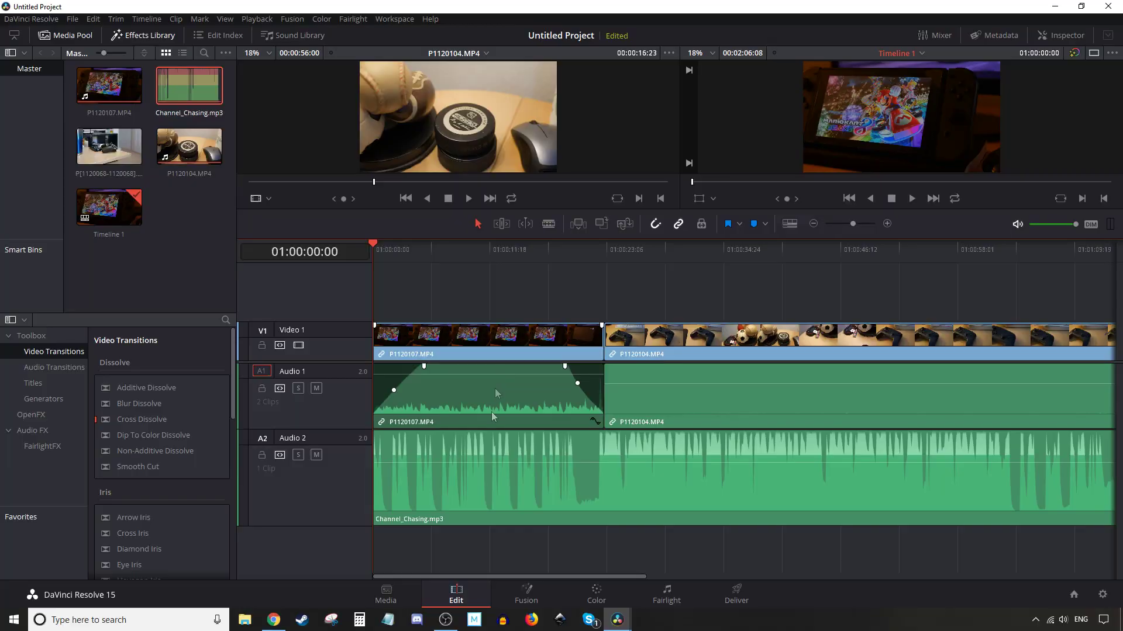
click(504, 545)
drag(373, 246, 589, 278)
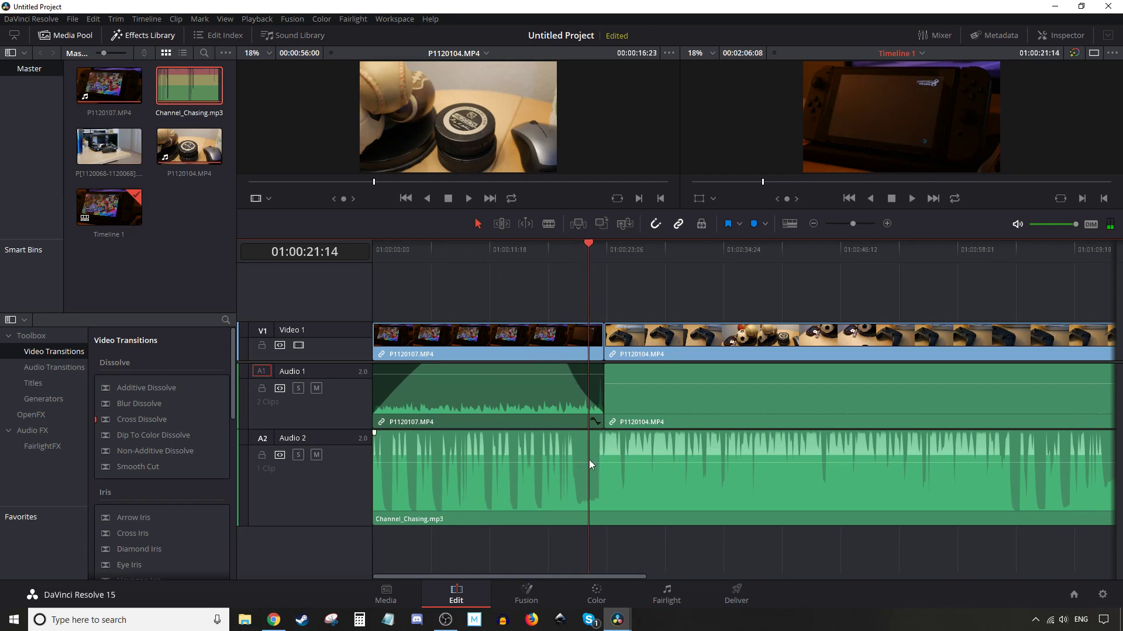
drag(581, 463, 579, 468)
Split the Channel_Chasing.mp3 music clip at 01:00:21:28 with the Blade tool
click(586, 249)
mouse_move(587, 248)
mouse_down()
mouse_move(447, 251)
mouse_move(594, 255)
mouse_up()
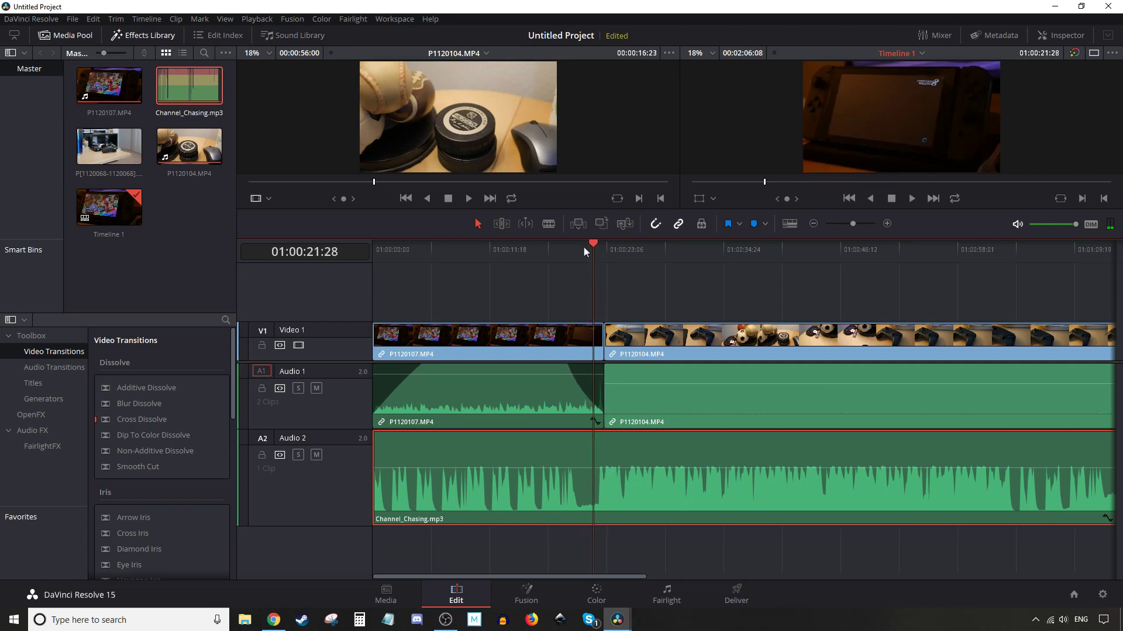
click(547, 225)
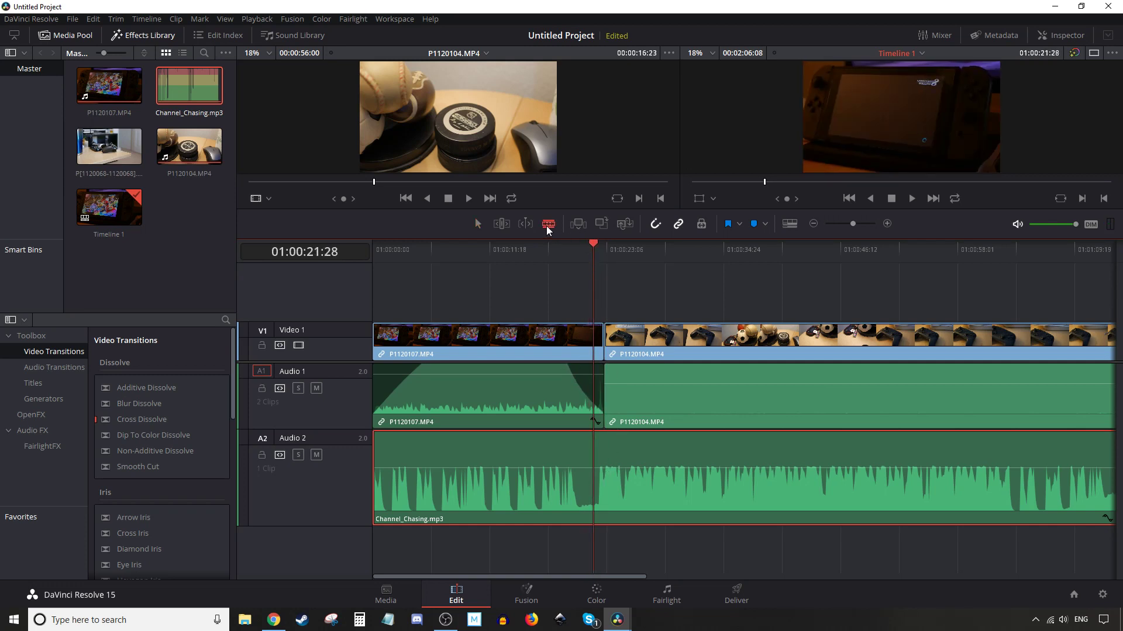
click(594, 472)
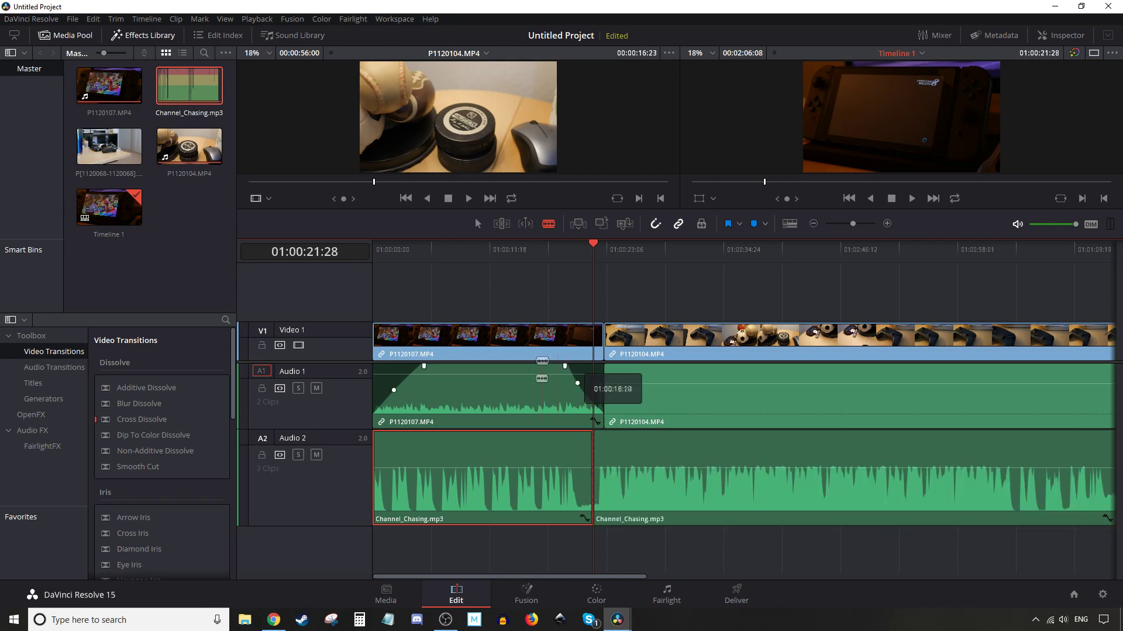
click(478, 223)
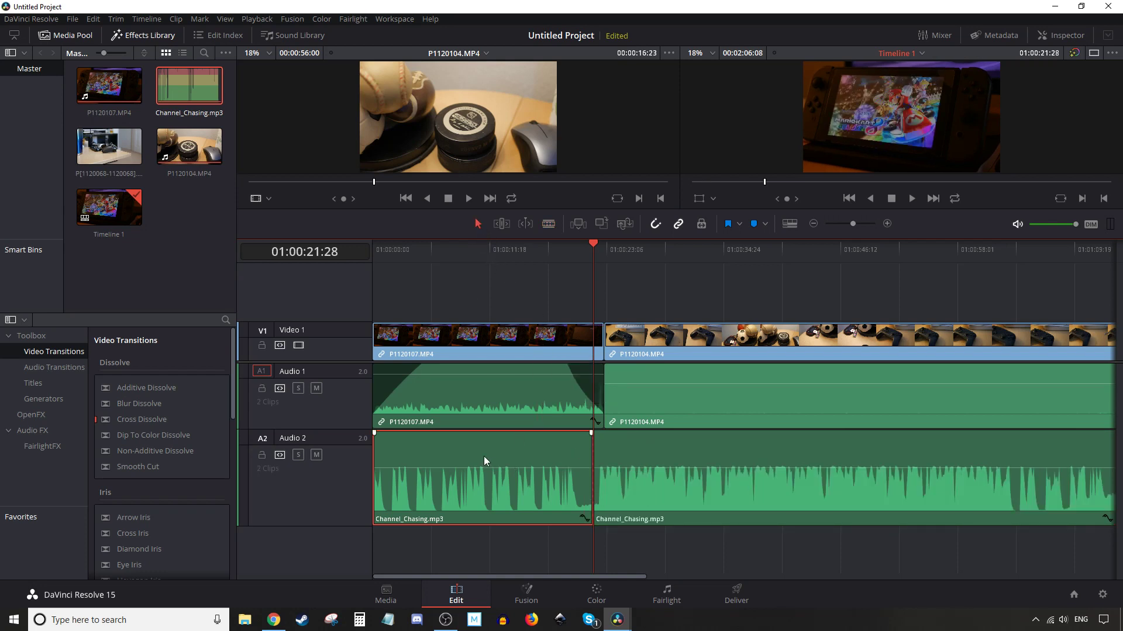
Try lowering the volume of the music's first part and deleting it, and undo these changes together with the cut
drag(486, 471, 489, 469)
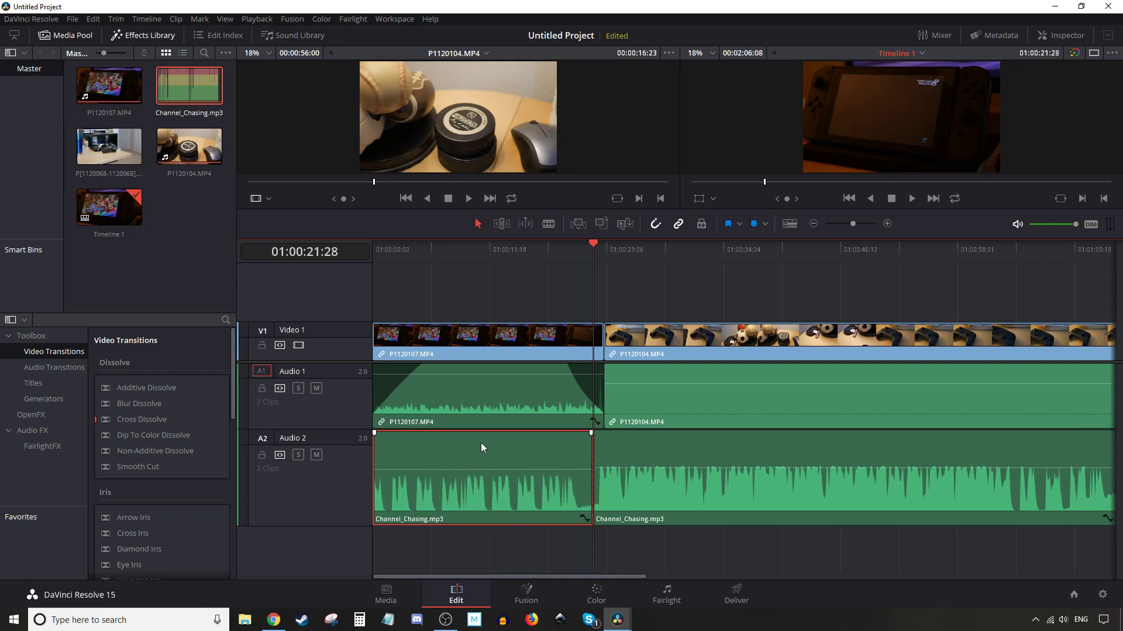
key(BackSpace)
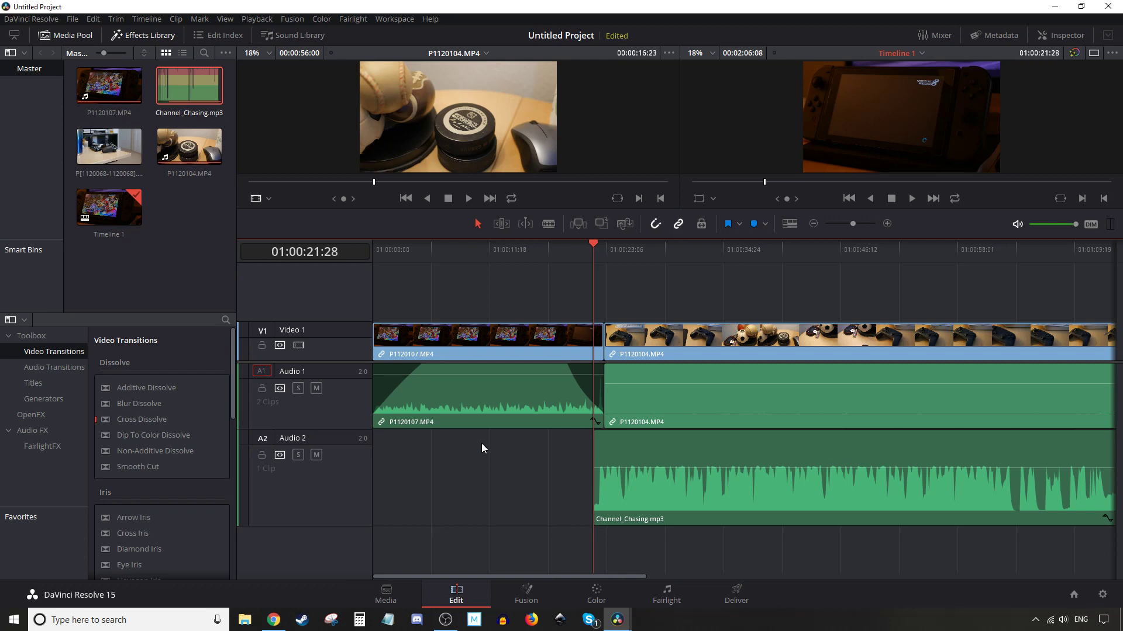
key(ctrl+z)
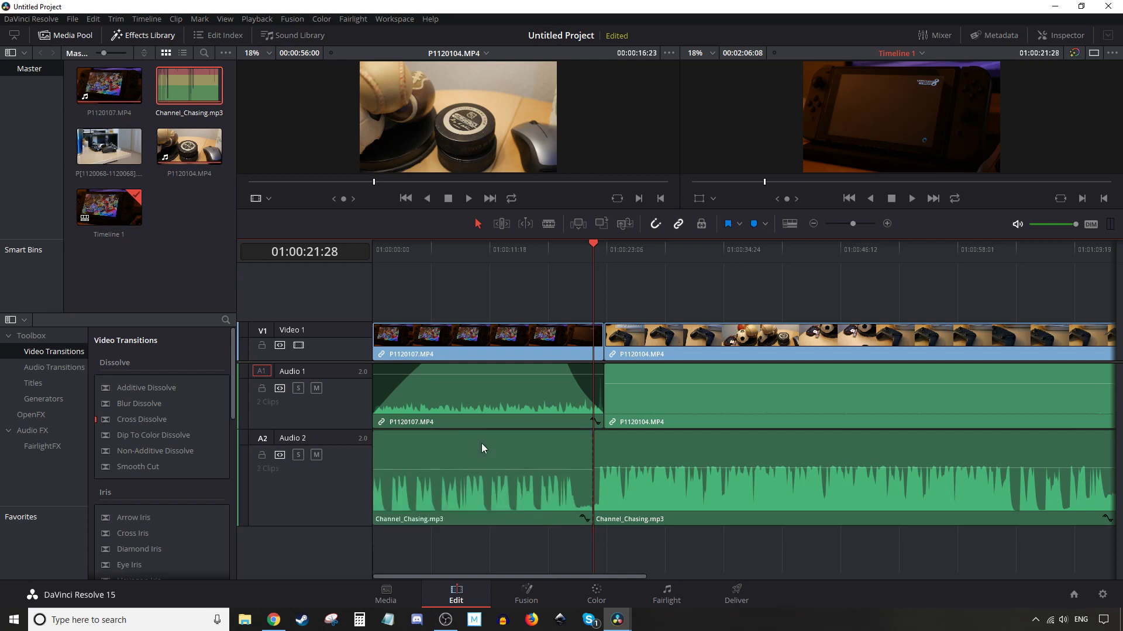
drag(585, 249, 576, 249)
key(ctrl+z)
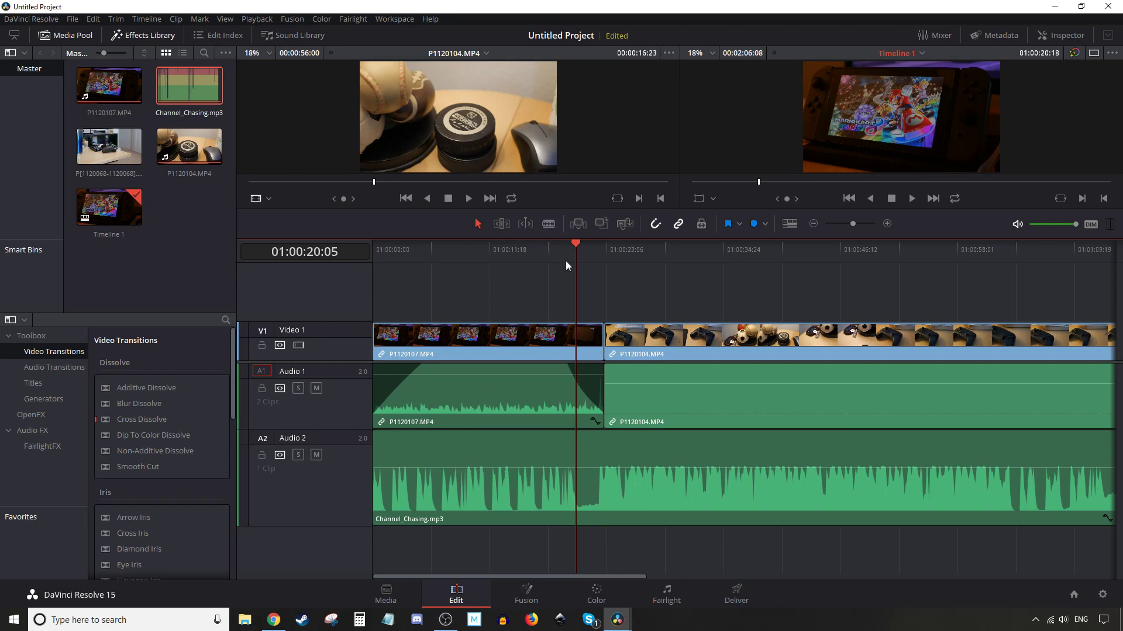
Blade the Channel_Chasing.mp3 clip at four points between about 6 and 14 seconds to make five pieces
click(548, 224)
click(436, 442)
click(462, 453)
click(515, 448)
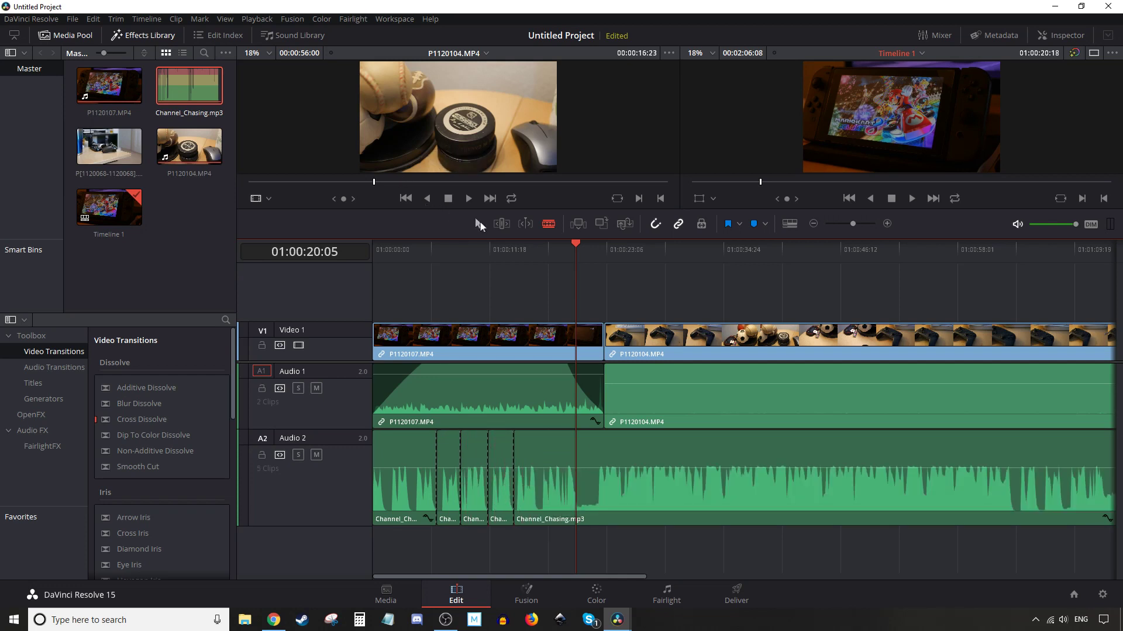
Raise the second music piece's volume, lower the third piece's volume, and delete the fourth piece
click(449, 468)
drag(449, 468, 451, 438)
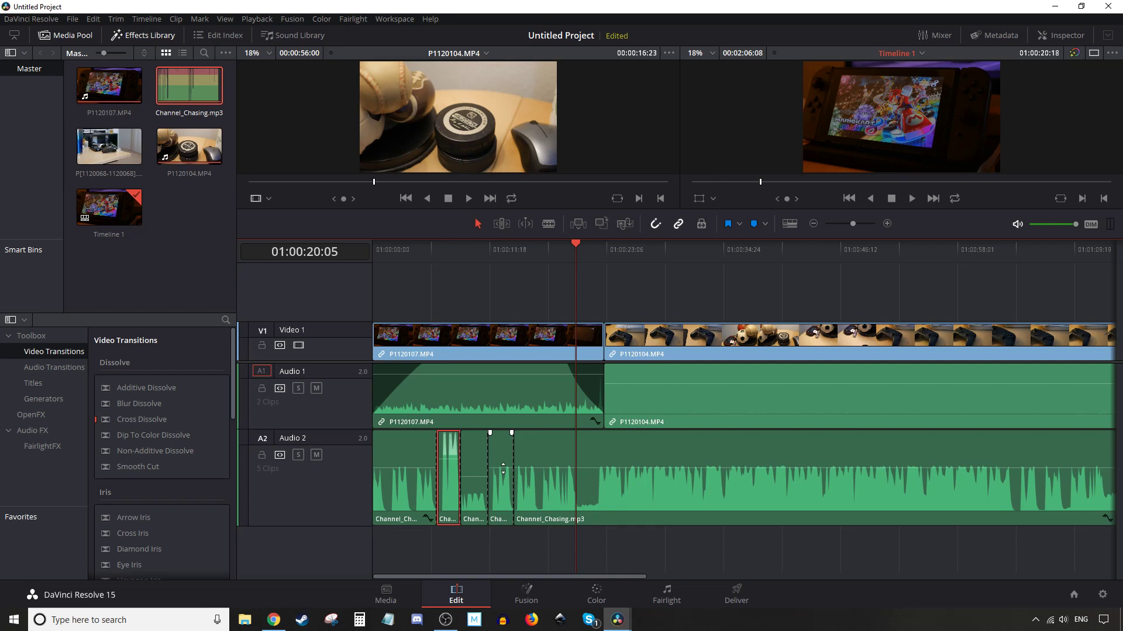
click(499, 459)
key(BackSpace)
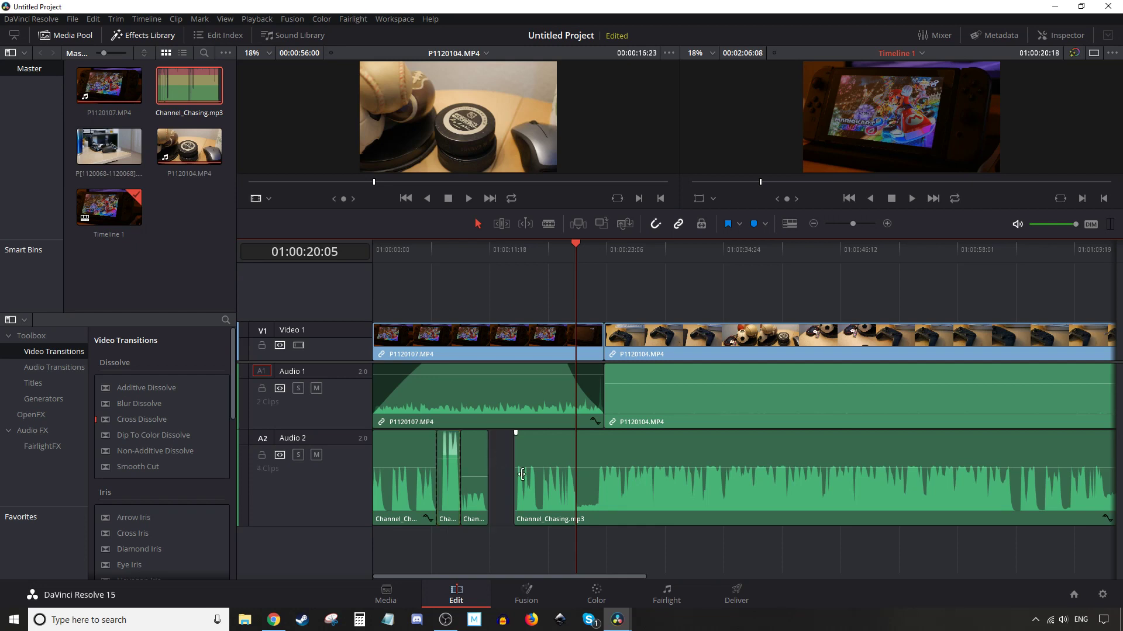
Split the last music piece at 01:00:20:05 and set different volume levels on either side of the cut
drag(530, 468, 572, 466)
click(549, 223)
click(578, 475)
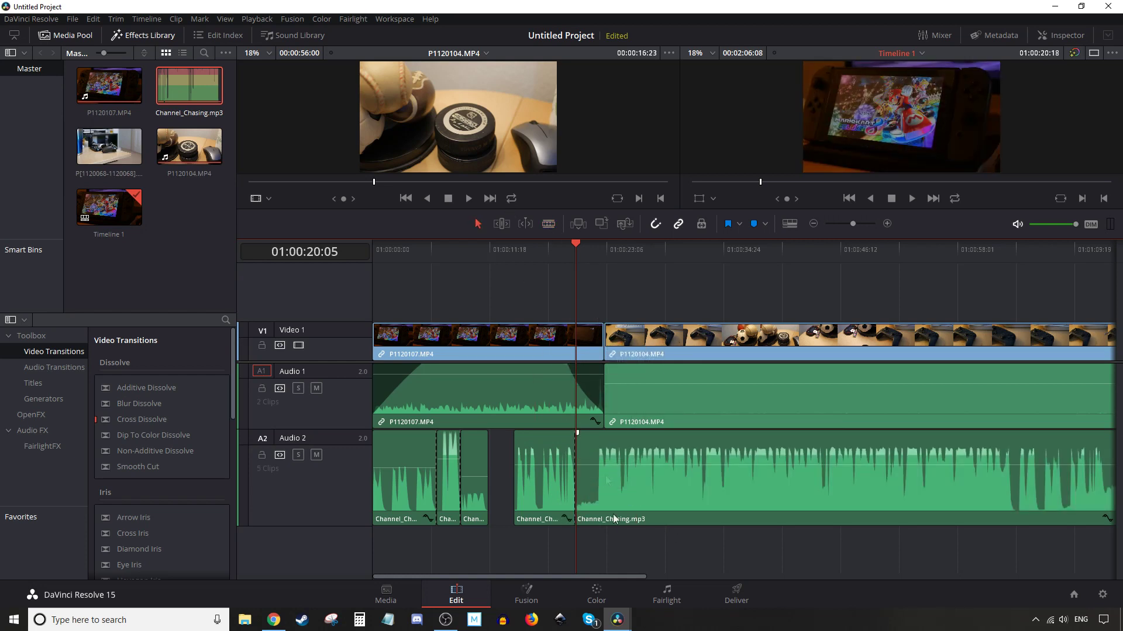
mouse_move(543, 465)
mouse_down()
mouse_move(544, 445)
mouse_move(545, 473)
mouse_move(545, 463)
mouse_up()
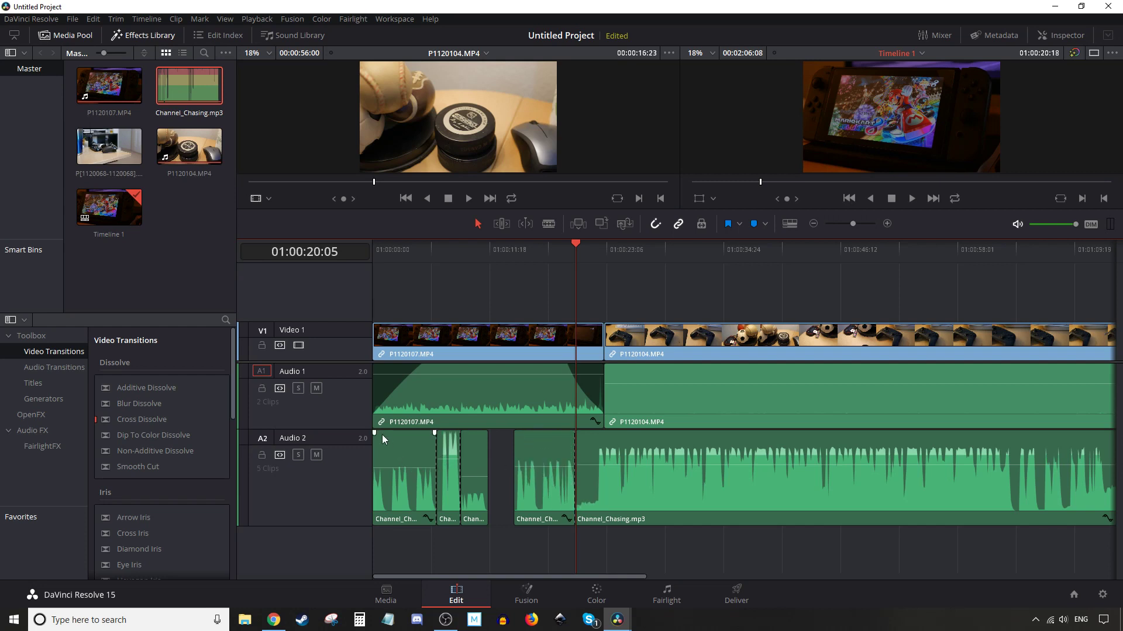
Add a short fade-in and fade-out to the first music piece and a short fade-in to the second piece
drag(374, 432, 383, 435)
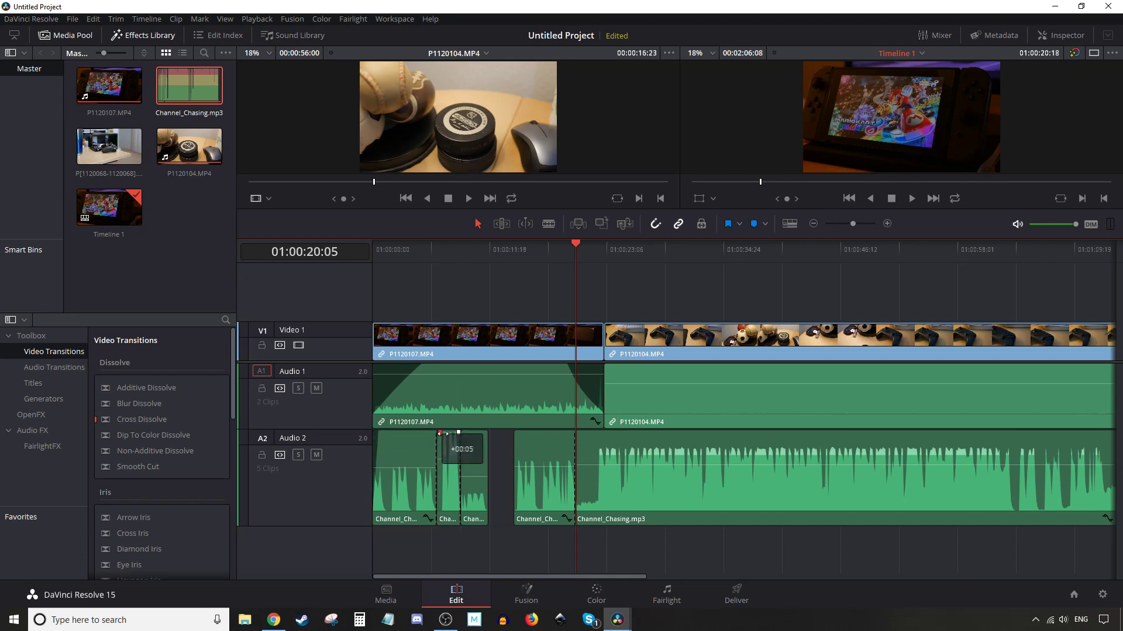
click(887, 224)
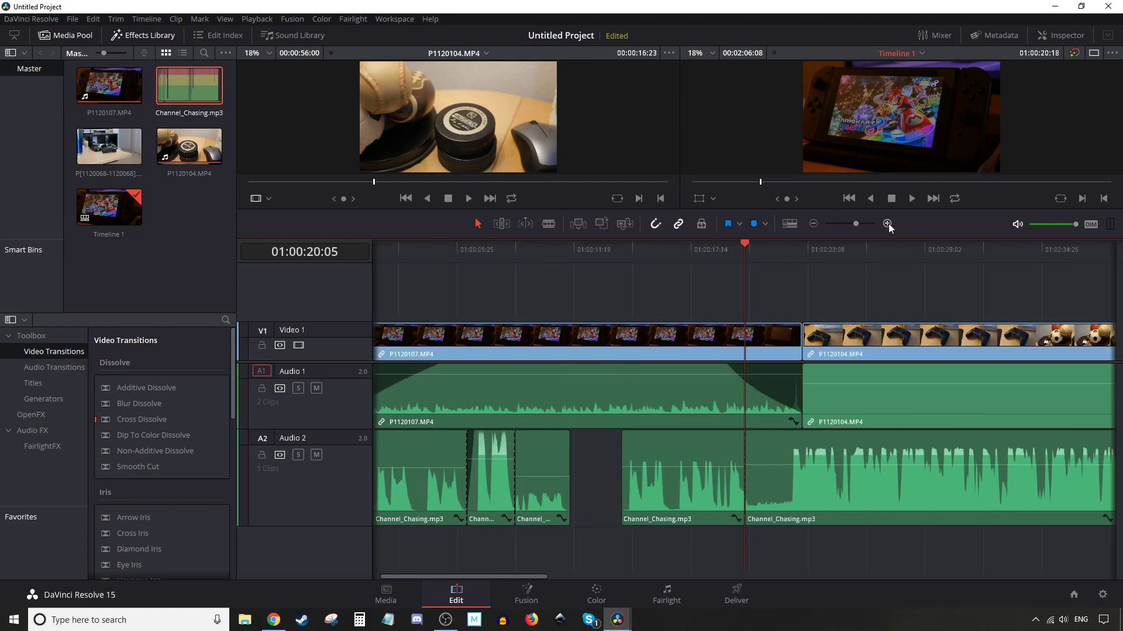
click(888, 224)
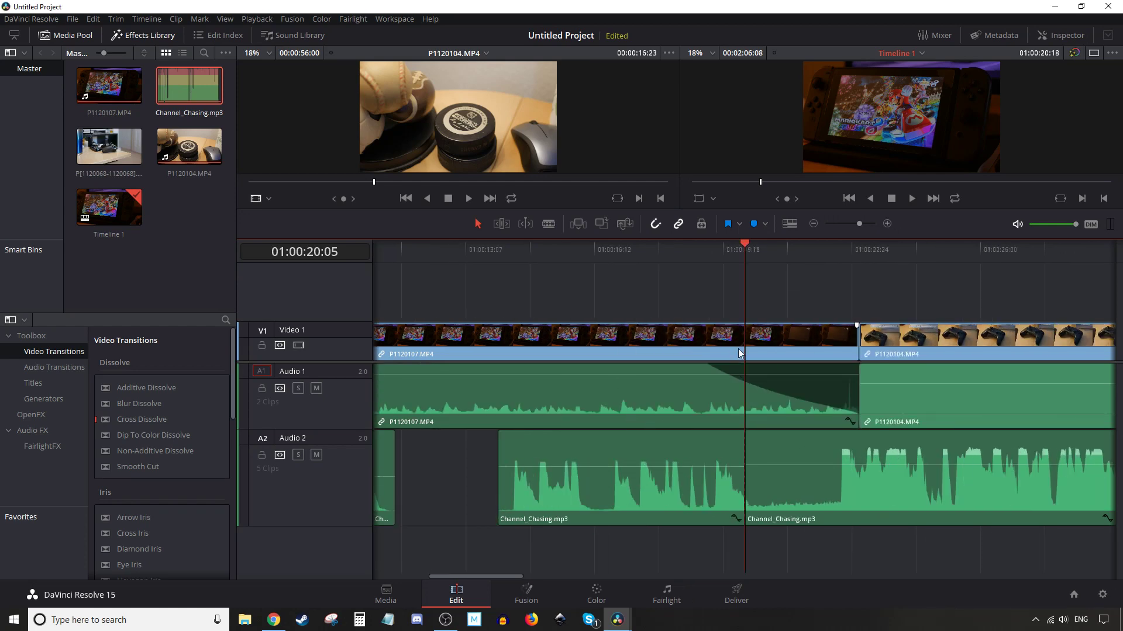
drag(510, 577, 425, 574)
click(569, 506)
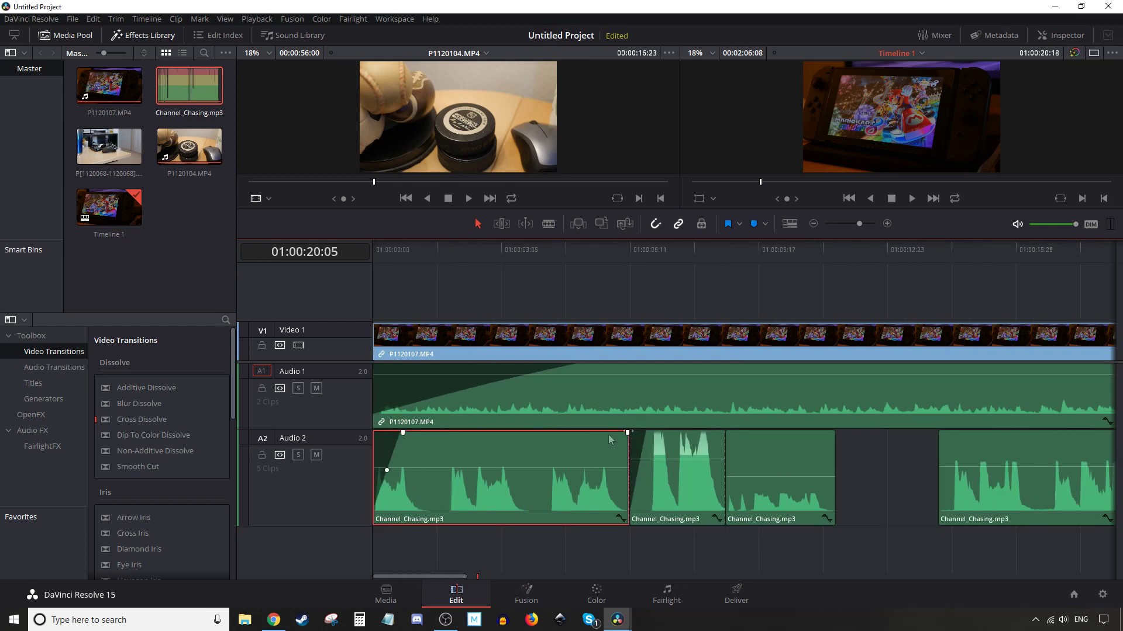
drag(627, 434, 609, 433)
click(653, 438)
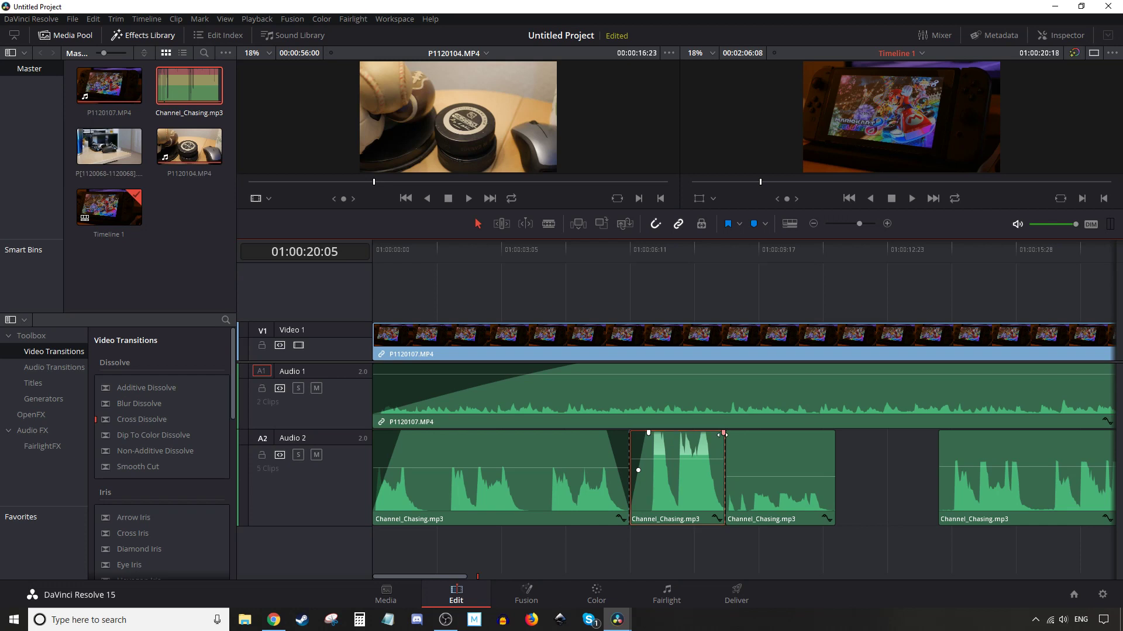
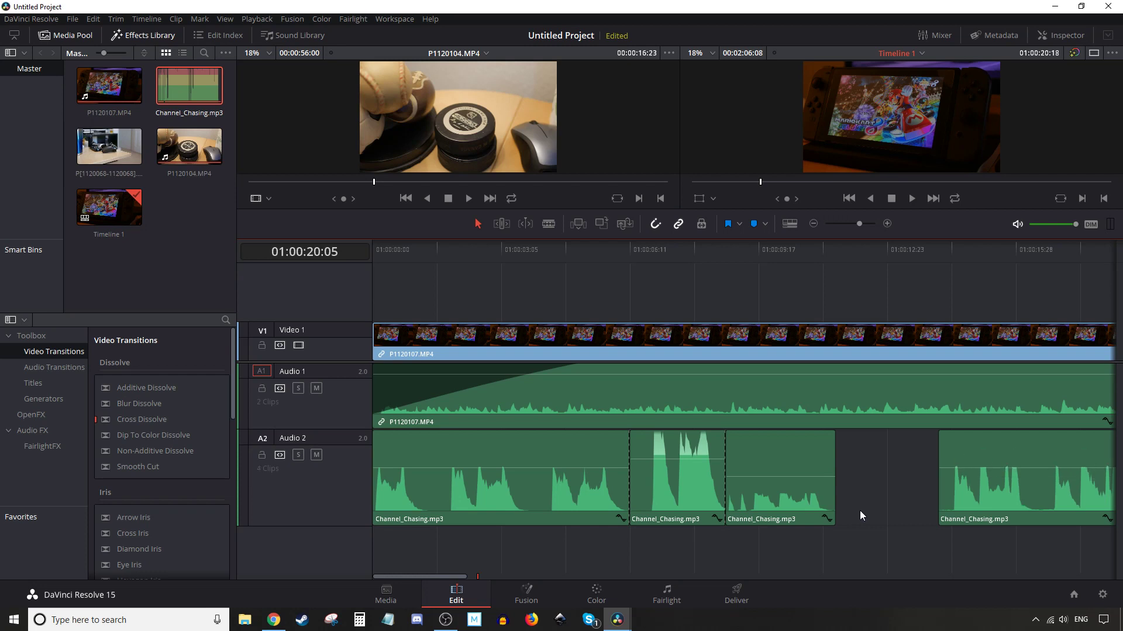
Undo the fades, deletion, volume changes and cuts on the music track back to a single Channel_Chasing.mp3 clip
key(ctrl+z)
key(ctrl+z)
key(ctrl+z)
key(ctrl+z)
key(ctrl+z)
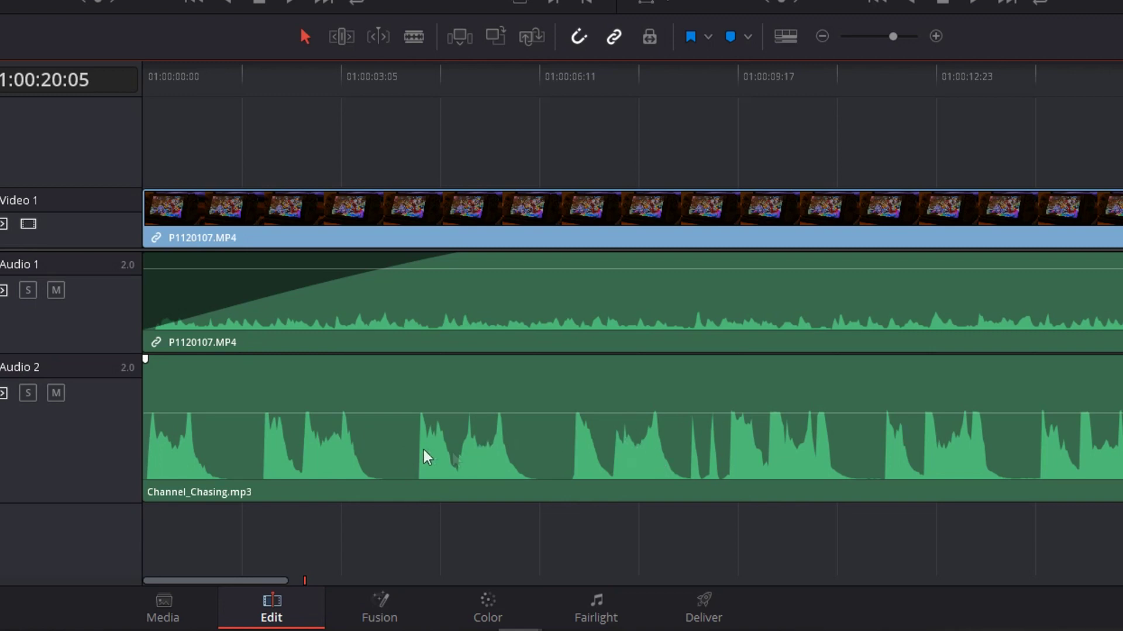
Add volume keyframes to the music between about 1 and 4 seconds, raising the first section slightly and lowering the following one
alt+click(225, 413)
alt+click(243, 414)
alt+click(365, 414)
alt+click(380, 413)
drag(307, 413, 273, 427)
drag(364, 426, 333, 422)
alt+click(314, 415)
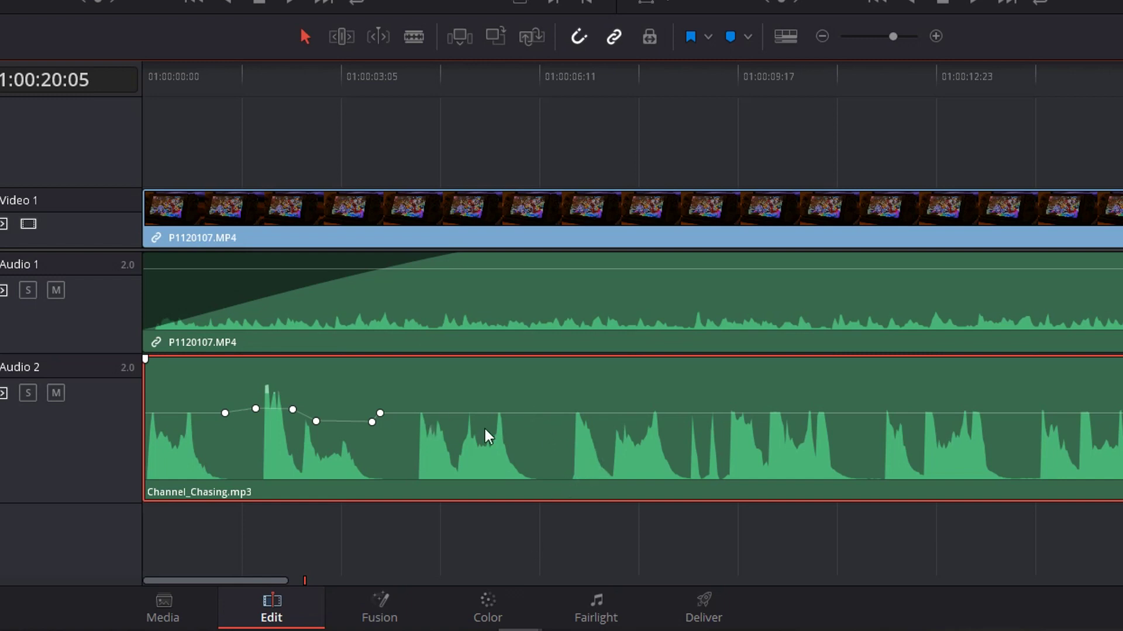
Add four volume keyframes to the music around the 7-second mark and pull the section between the inner two far down
alt+click(553, 414)
alt+click(564, 413)
alt+click(608, 414)
alt+click(618, 414)
drag(584, 413, 583, 470)
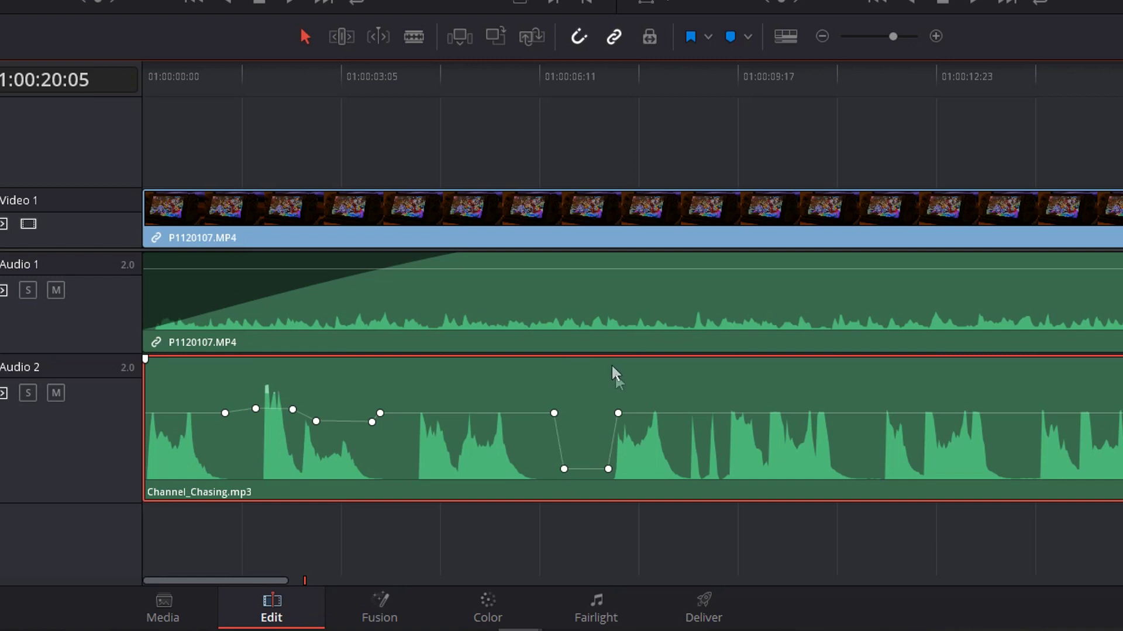
Raise the deeply lowered music section around the 7-second mark roughly halfway back toward the clip's normal volume level
drag(583, 468, 584, 456)
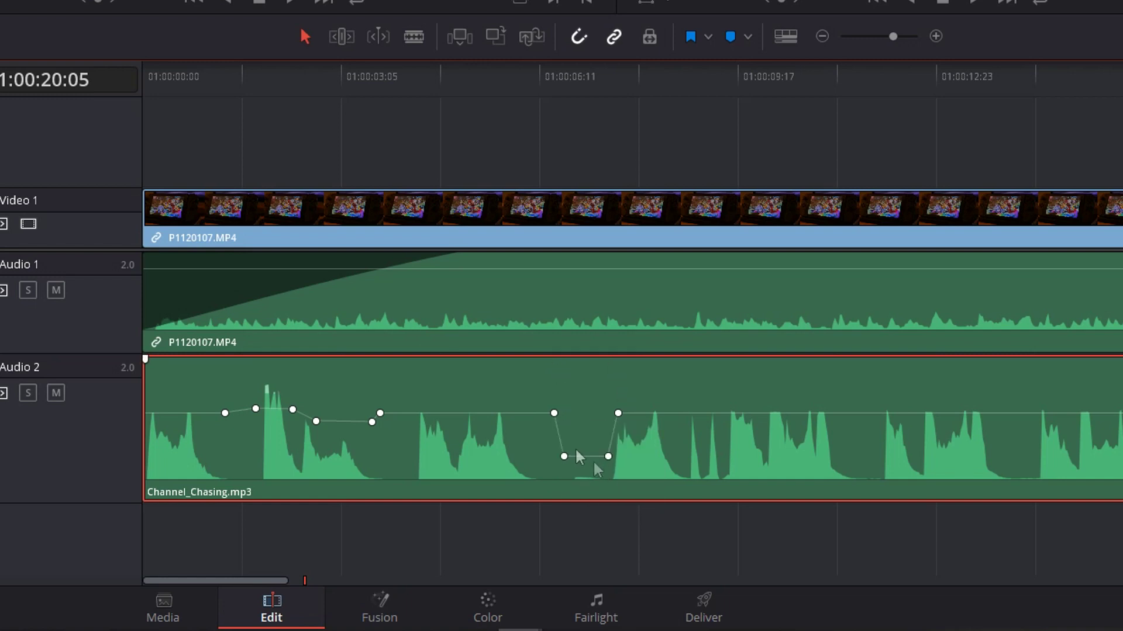
drag(589, 456, 590, 438)
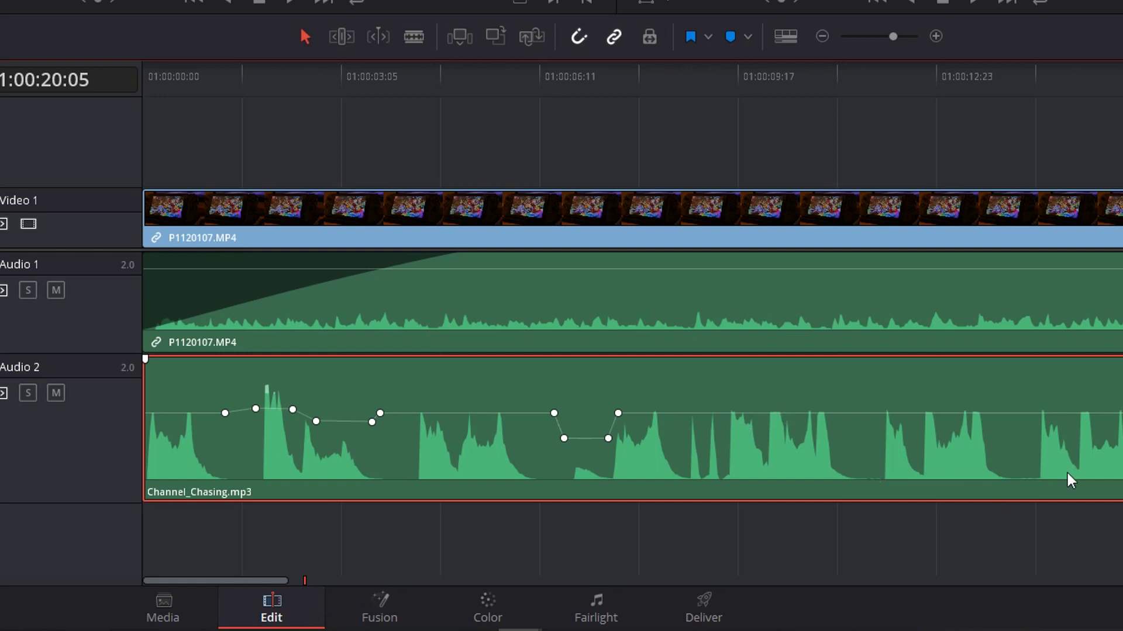
Add four volume keyframes to the music between about 11 and 14 seconds and slightly lower the section between the inner two
alt+click(850, 414)
alt+click(865, 414)
alt+click(999, 413)
alt+click(1022, 413)
mouse_move(922, 414)
mouse_down()
mouse_move(921, 402)
mouse_move(919, 417)
mouse_up()
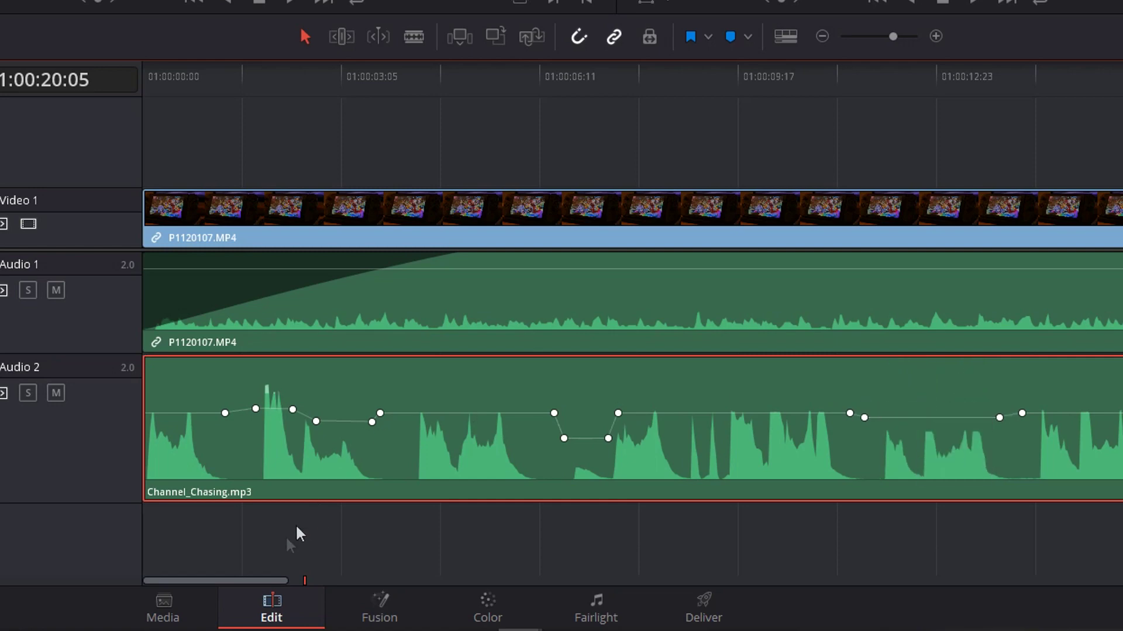
Go to the end of the first video clip and move the playhead back five frames to 01:00:20:00
drag(276, 577, 403, 581)
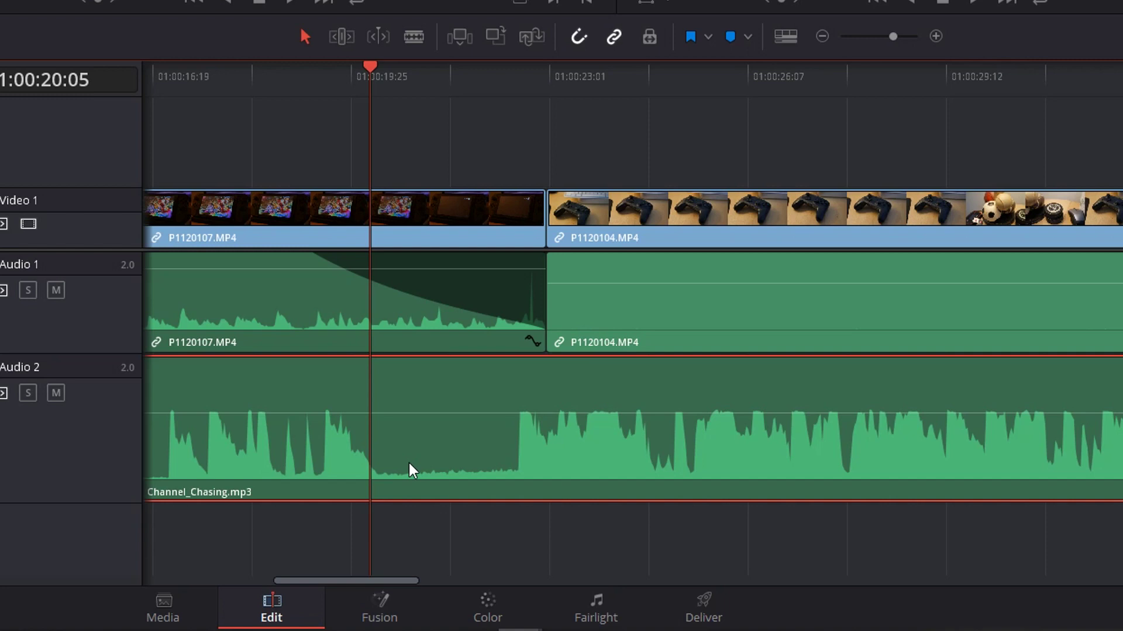
key(Left)
key(Left)
key(Left)
key(Left)
key(Left)
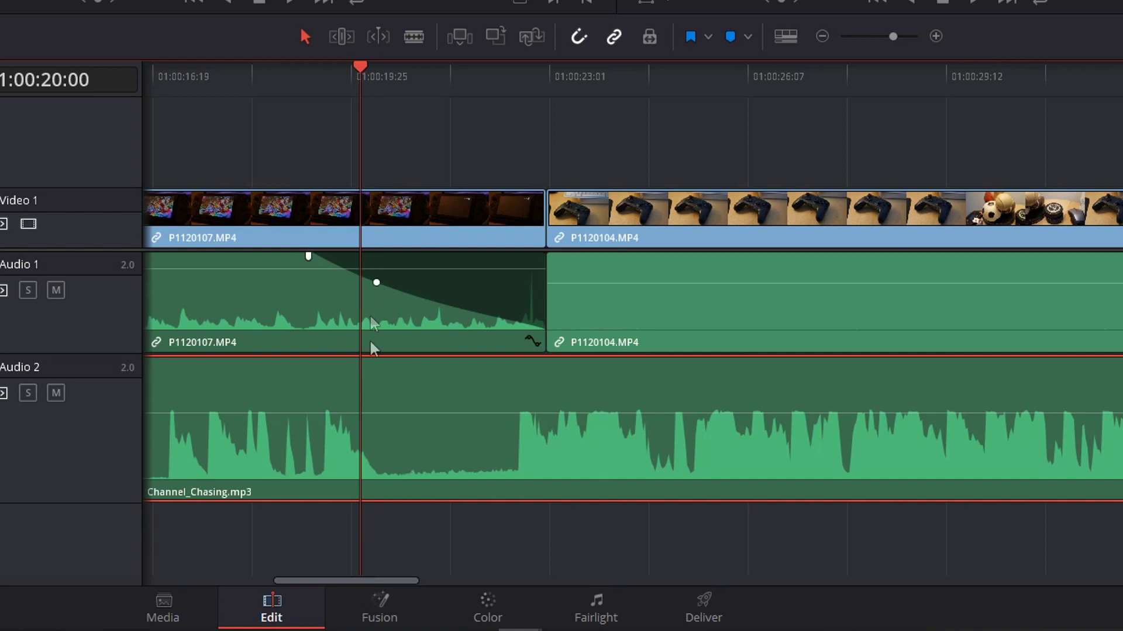
Add four volume keyframes around the quiet music passage just after the playhead and lower the section between the inner two to about -9 dB
alt+click(366, 413)
alt+click(375, 414)
alt+click(514, 413)
alt+click(506, 414)
drag(447, 413, 445, 420)
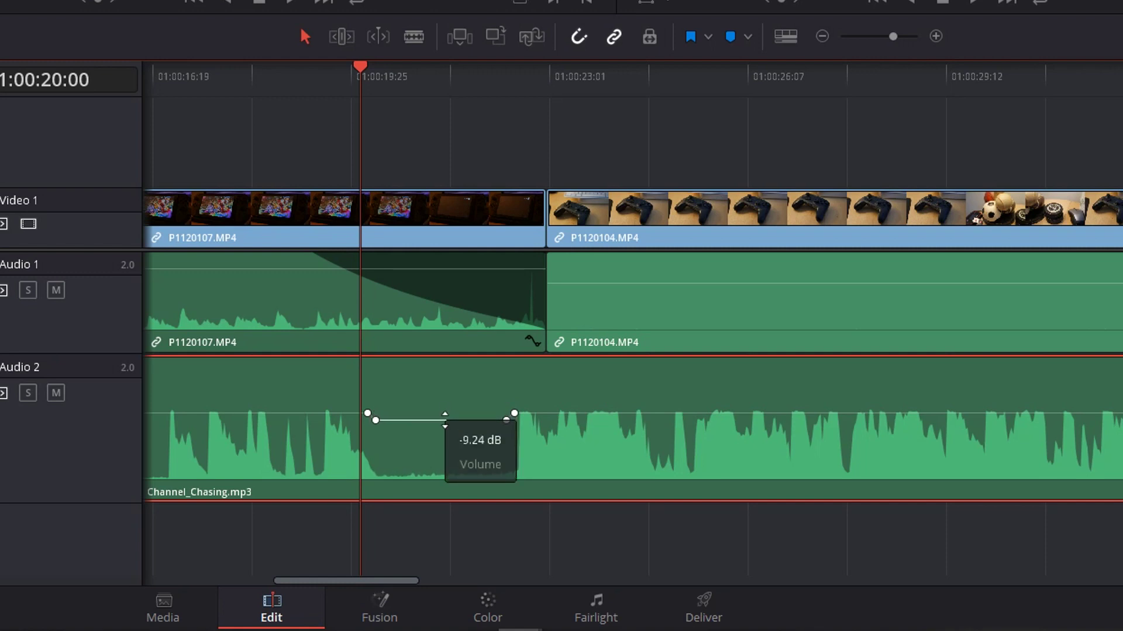
drag(445, 420, 444, 420)
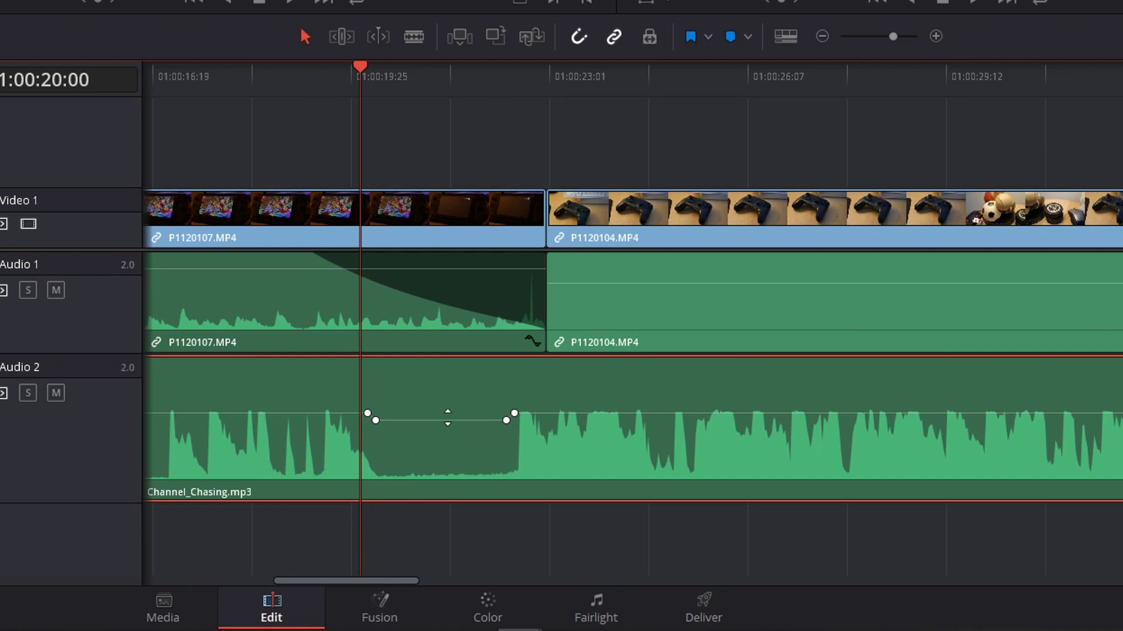